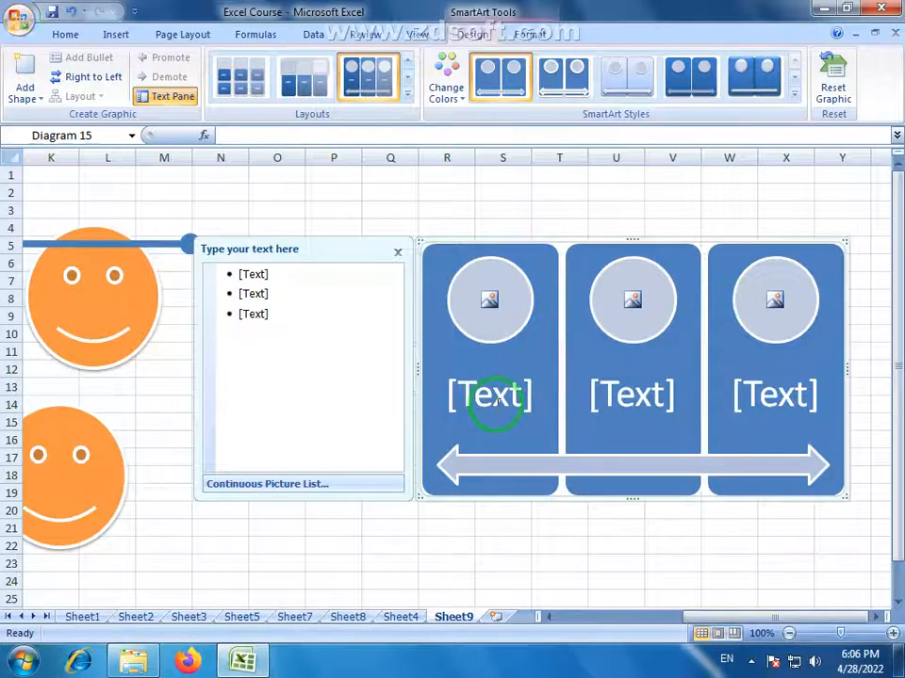
# Step: Enter abc and xyz as the text of the first two shapes in the SmartArt graphic
pyautogui.click(256, 274)
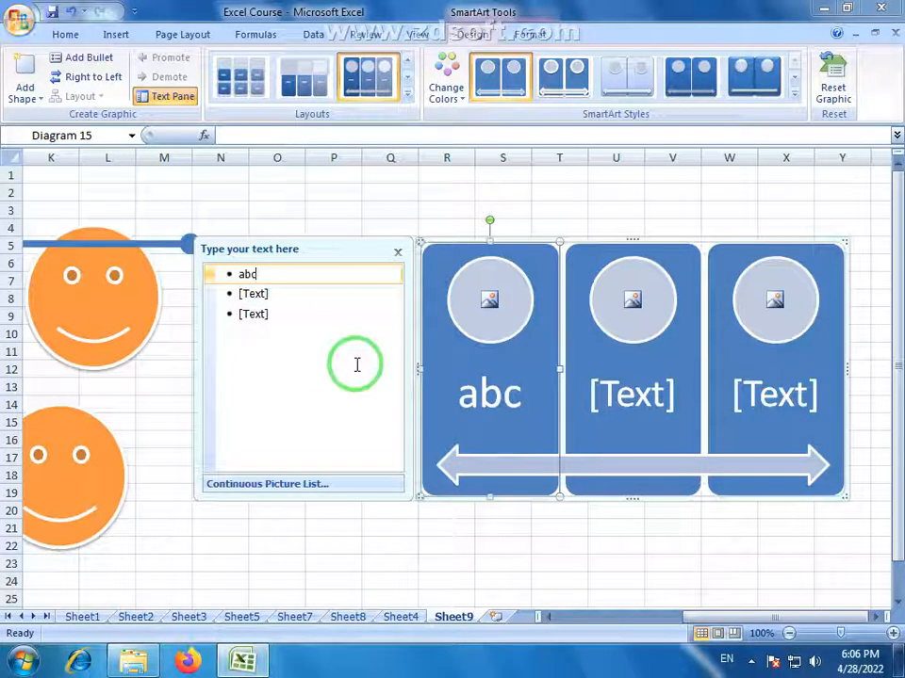
pyautogui.click(397, 253)
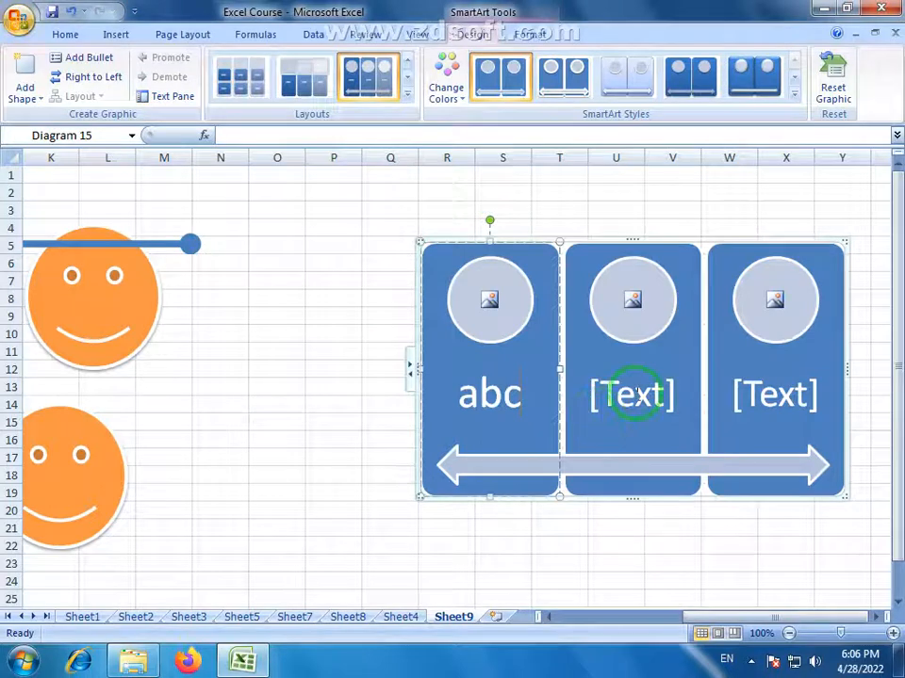
pyautogui.click(636, 394)
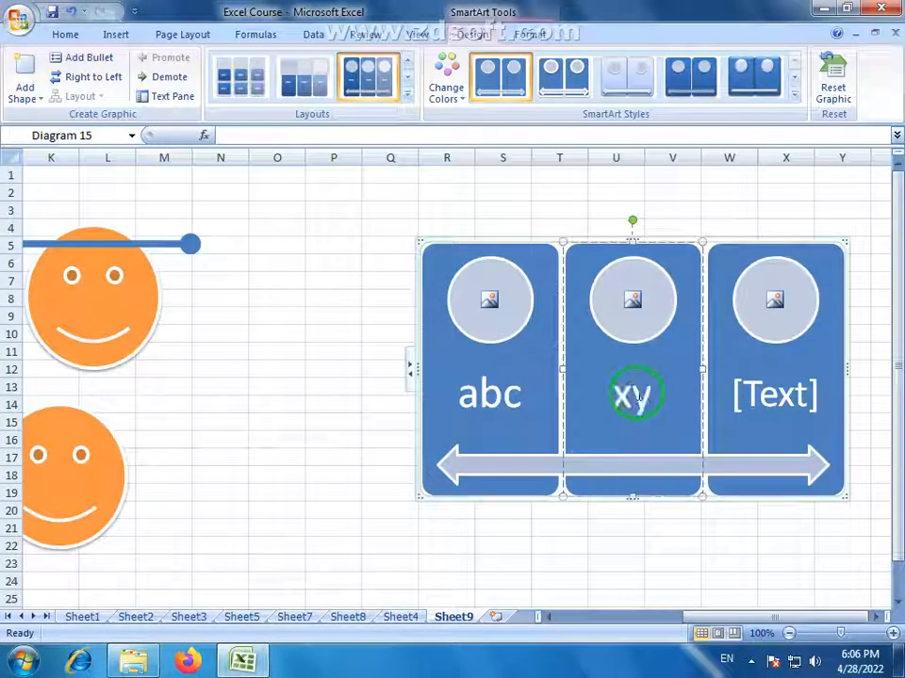
# Step: Insert the Koala picture from Sample Pictures into the picture placeholder of the abc shape
pyautogui.click(489, 394)
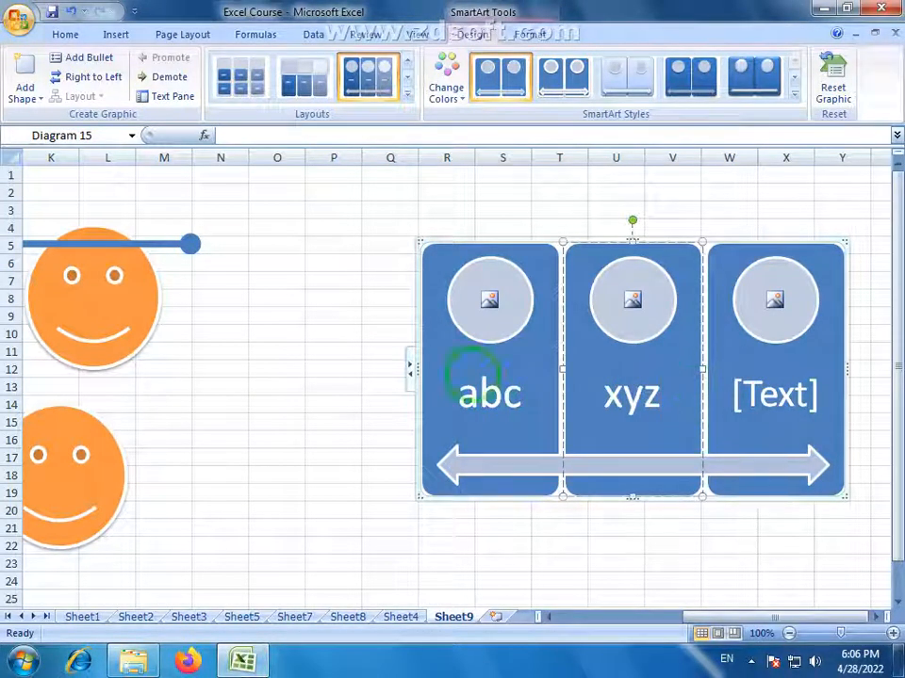
pyautogui.click(494, 304)
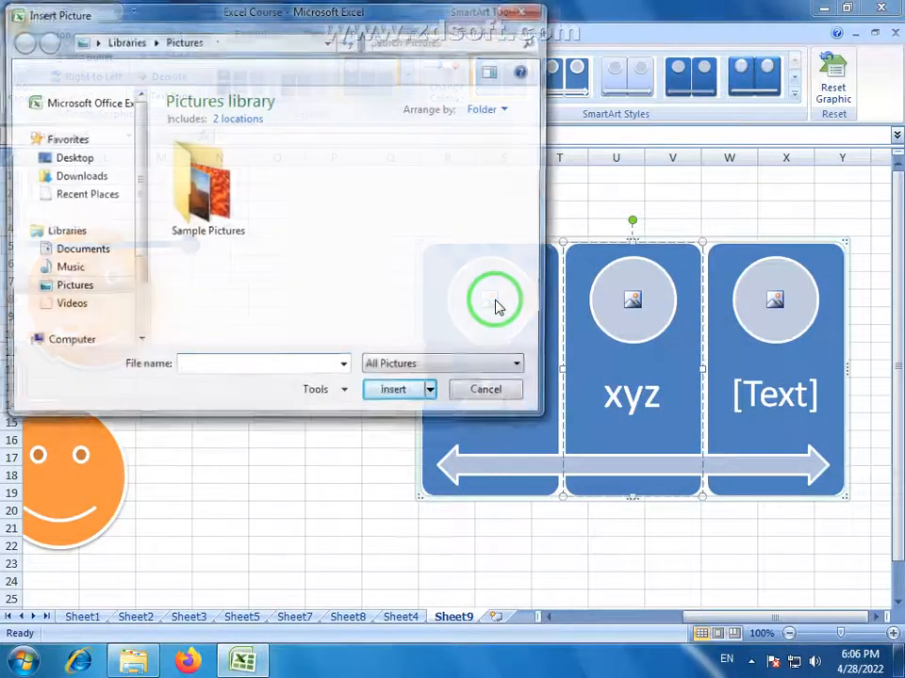
pyautogui.doubleClick(242, 234)
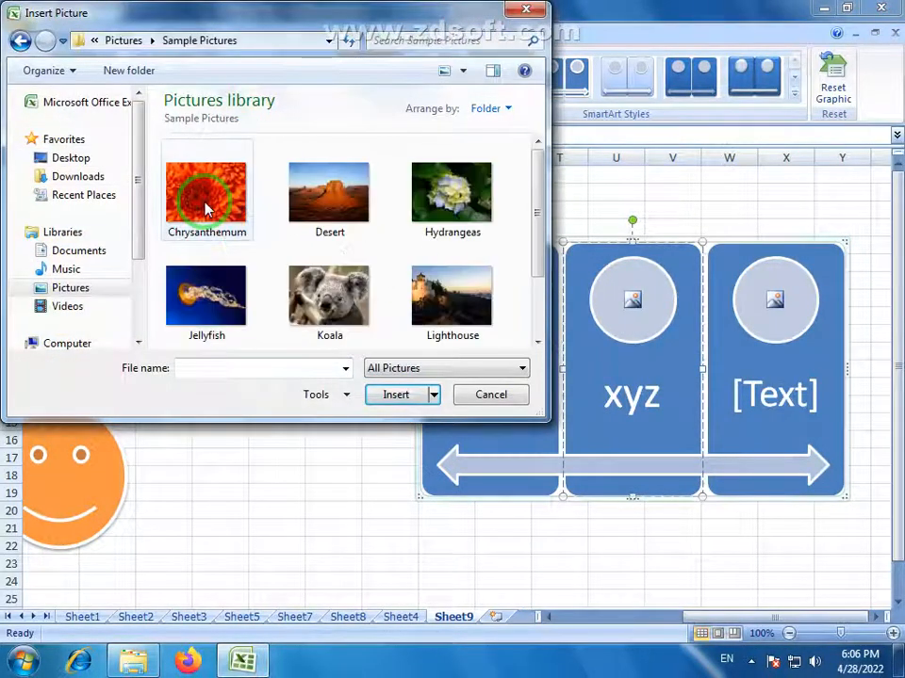
pyautogui.moveTo(533, 186); pyautogui.dragTo(533, 203)
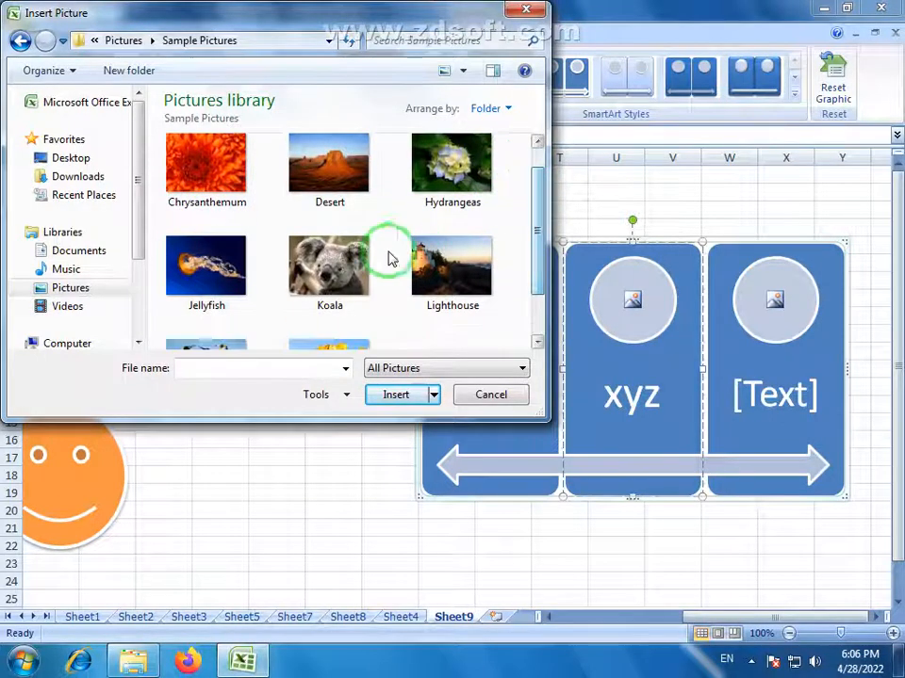
pyautogui.click(292, 271)
pyautogui.click(419, 395)
# Step: Insert the Penguins picture into the picture placeholder of the xyz shape
pyautogui.click(633, 300)
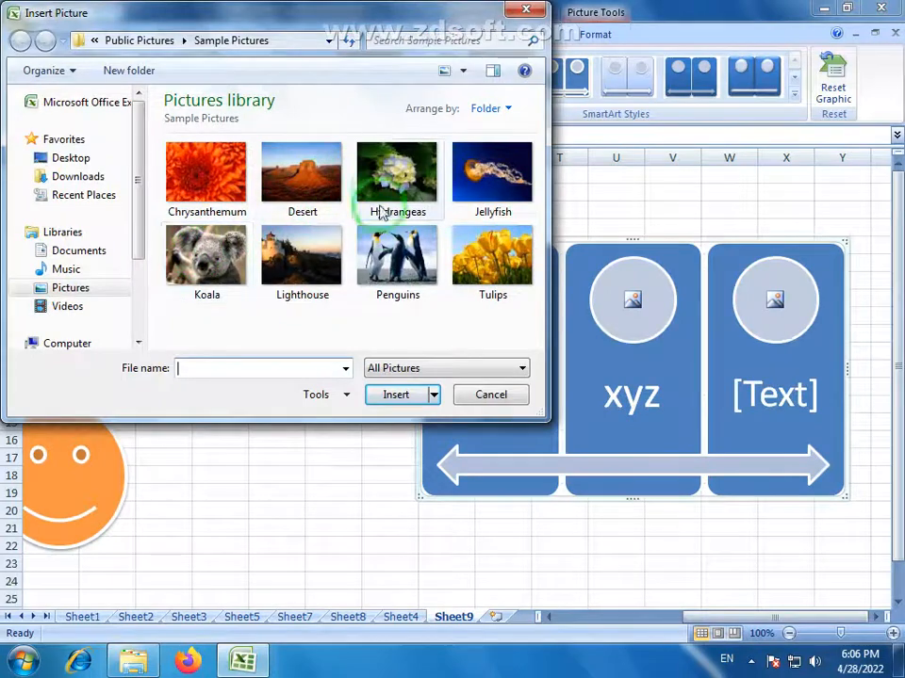
pyautogui.click(397, 256)
pyautogui.click(400, 394)
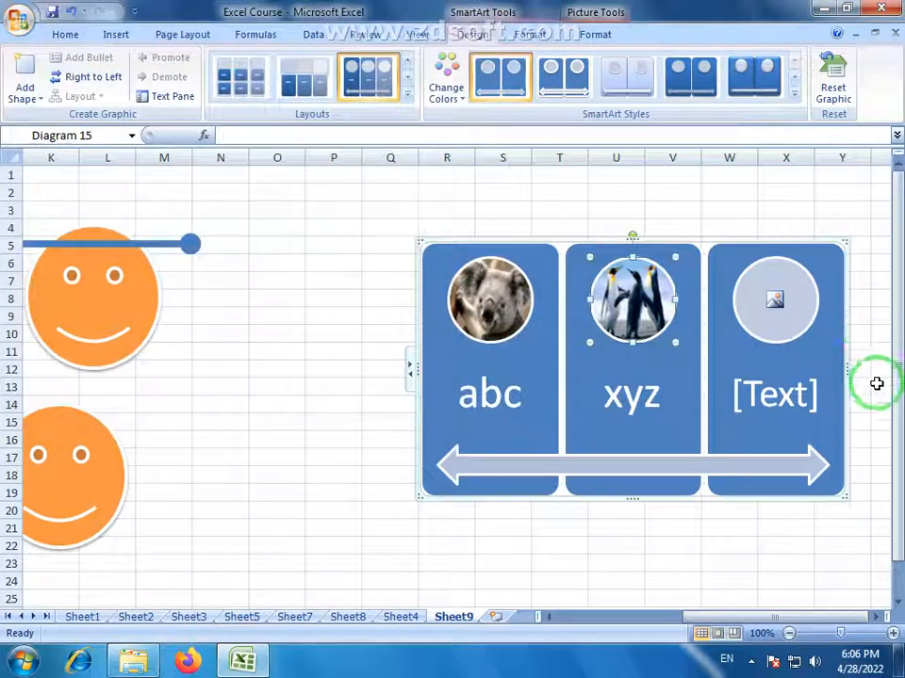
# Step: Move the whole SmartArt graphic leftward so that it starts at column O
pyautogui.moveTo(752, 244); pyautogui.dragTo(507, 244)
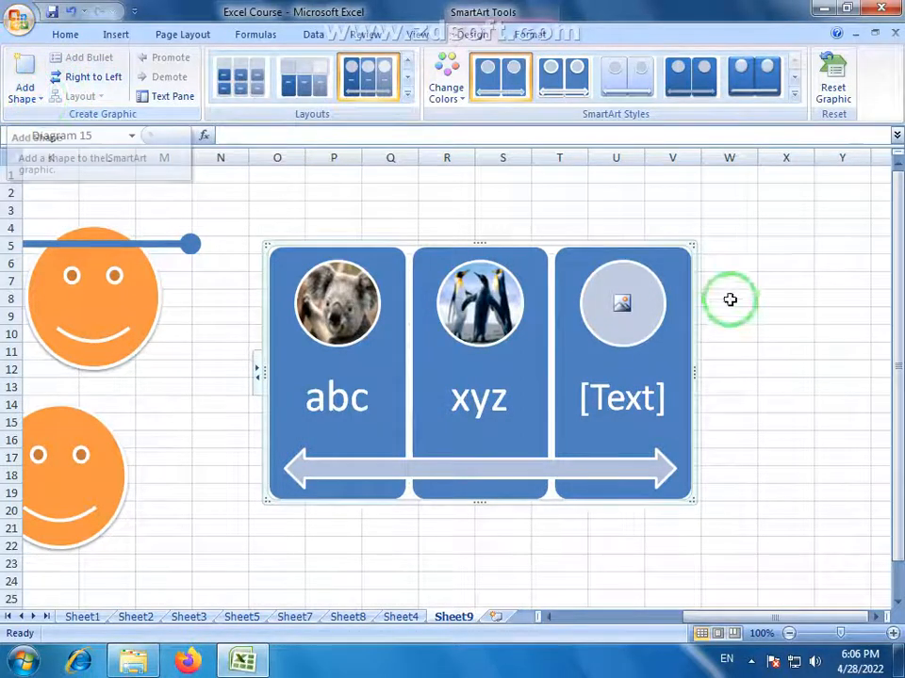
# Step: Add a new shape after the last shape of the SmartArt graphic
pyautogui.click(671, 262)
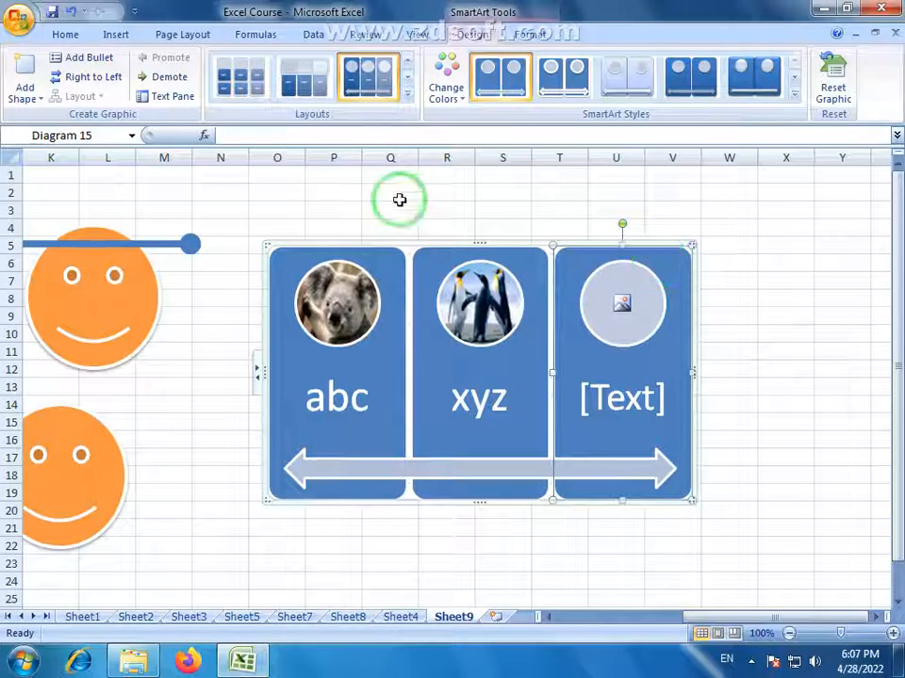
pyautogui.click(40, 102)
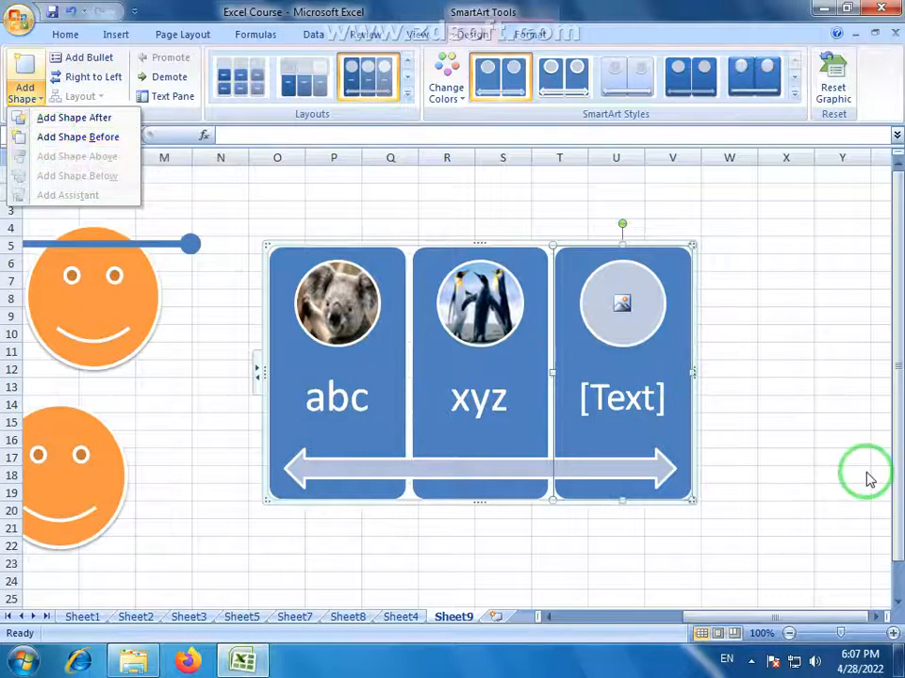
pyautogui.click(94, 116)
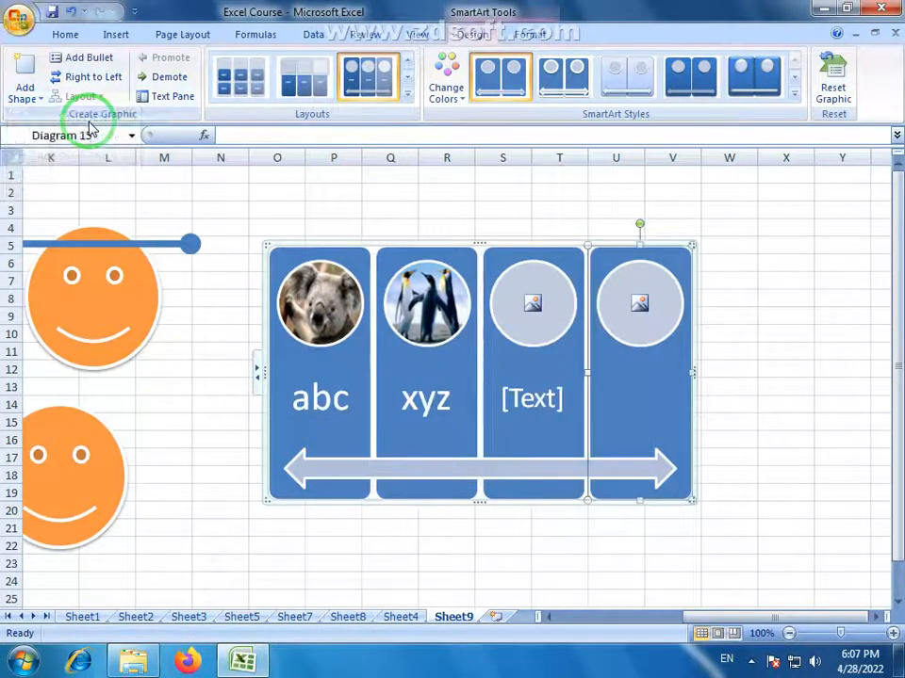
# Step: Widen the SmartArt graphic to the end of column W and shorten it to about row 18
pyautogui.moveTo(689, 370); pyautogui.dragTo(753, 367)
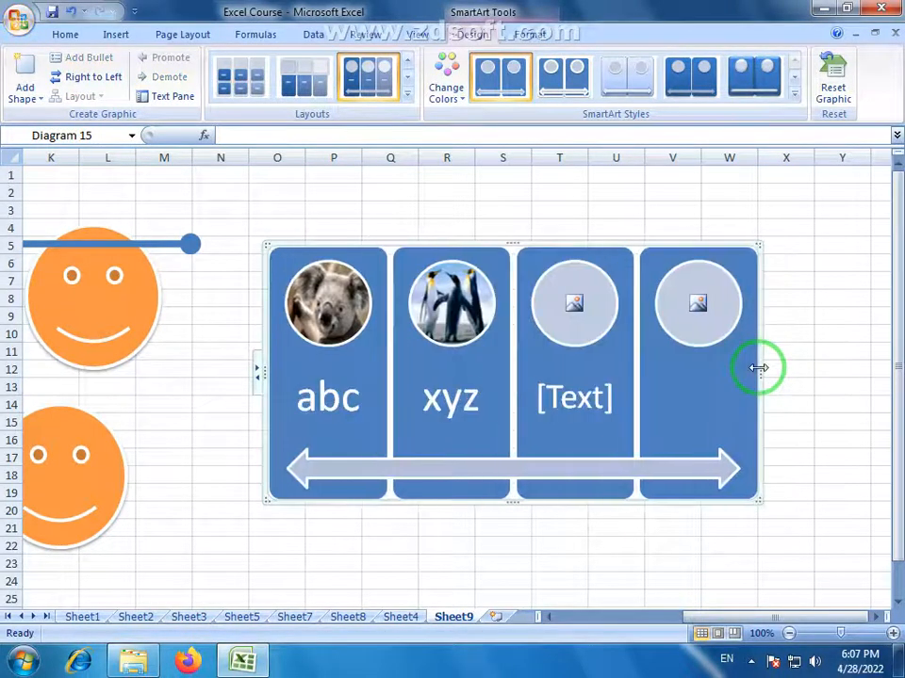
pyautogui.moveTo(511, 499); pyautogui.dragTo(511, 478)
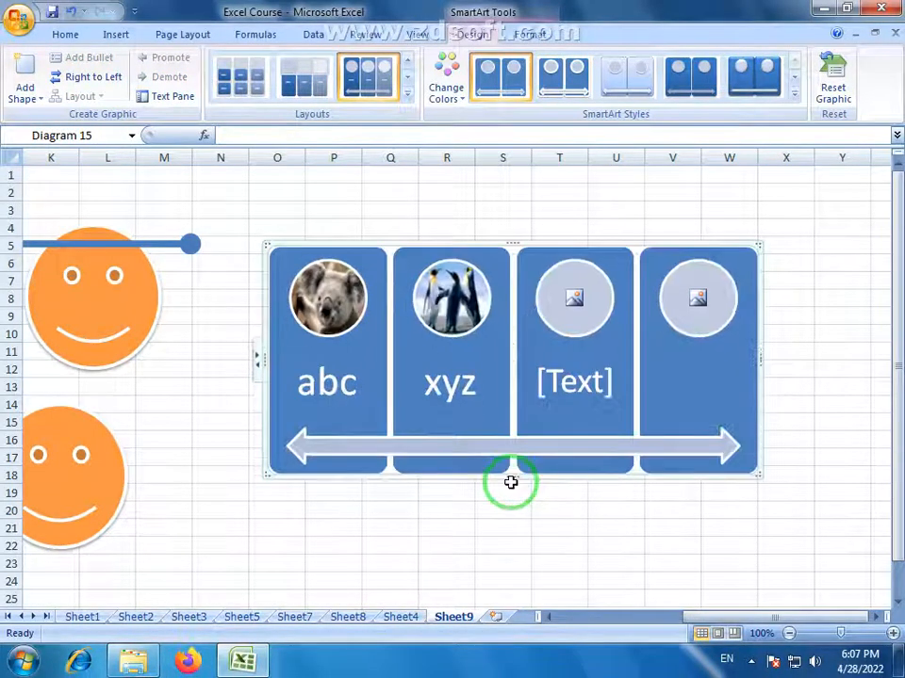
# Step: Delete the blank fourth shape from the SmartArt graphic
pyautogui.click(727, 341)
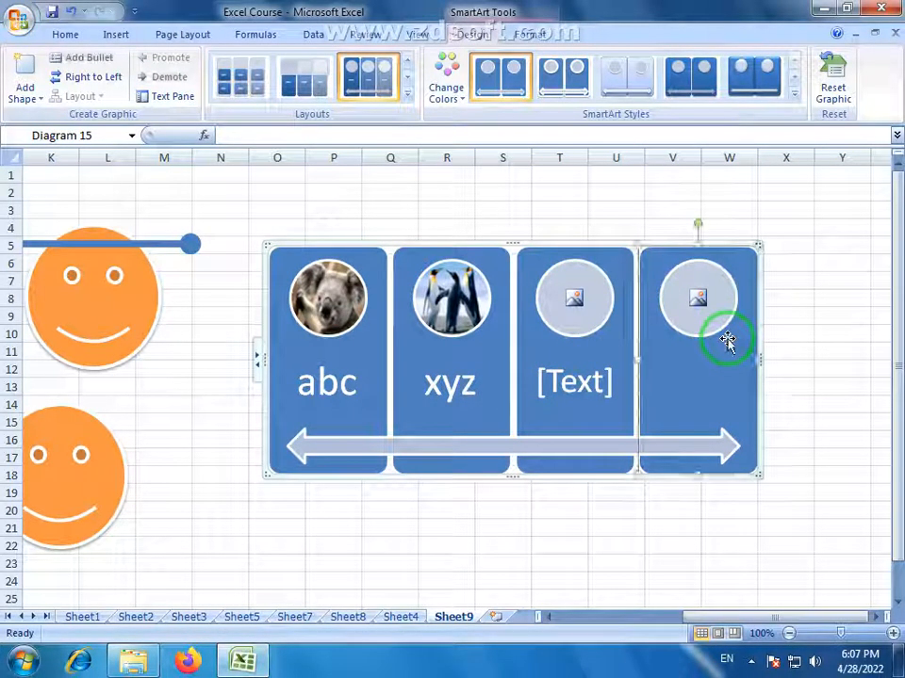
pyautogui.press('Delete')
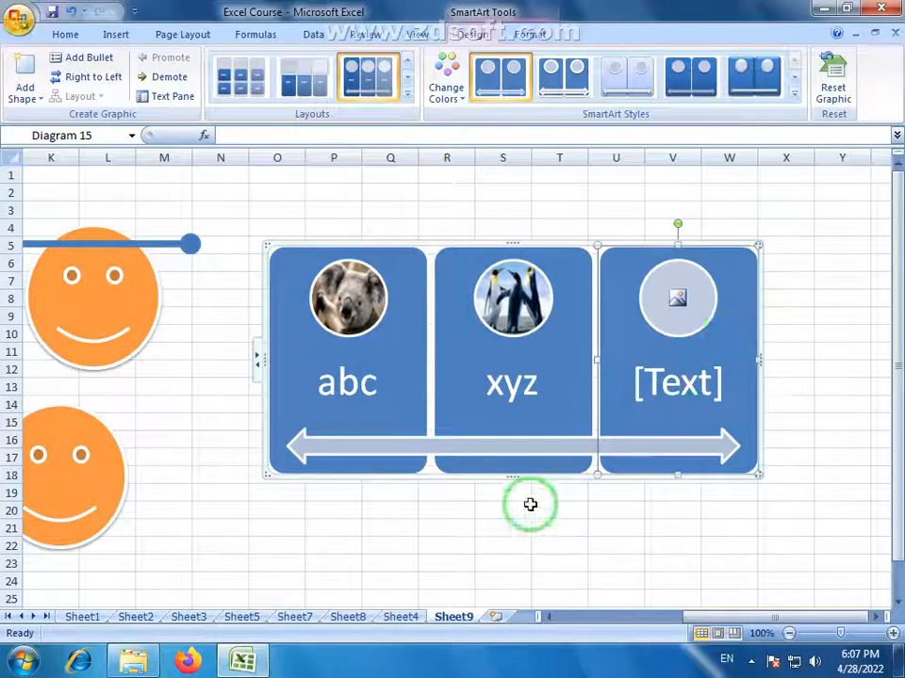
# Step: Stretch the SmartArt graphic downward to about row 22 and move it up slightly
pyautogui.moveTo(508, 478); pyautogui.dragTo(504, 533)
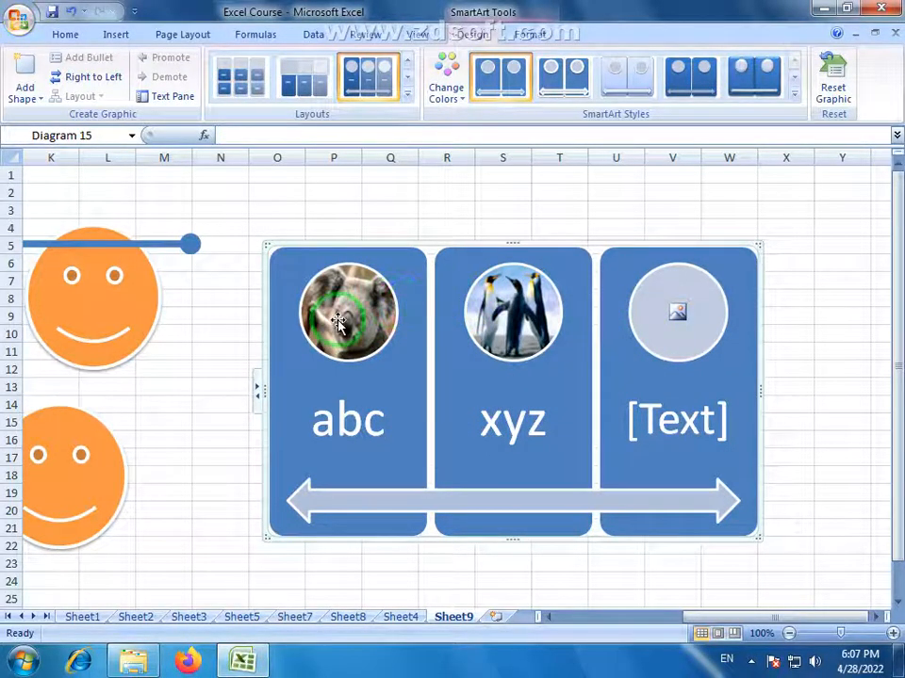
pyautogui.moveTo(528, 244); pyautogui.dragTo(528, 238)
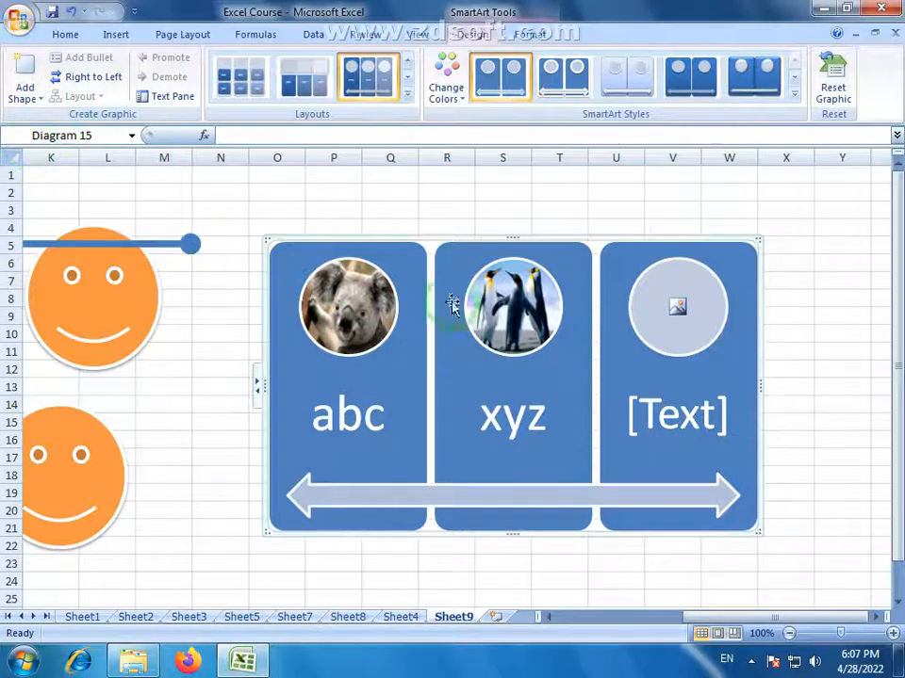
# Step: Switch the SmartArt graphic to right-to-left order and back to left-to-right
pyautogui.click(556, 254)
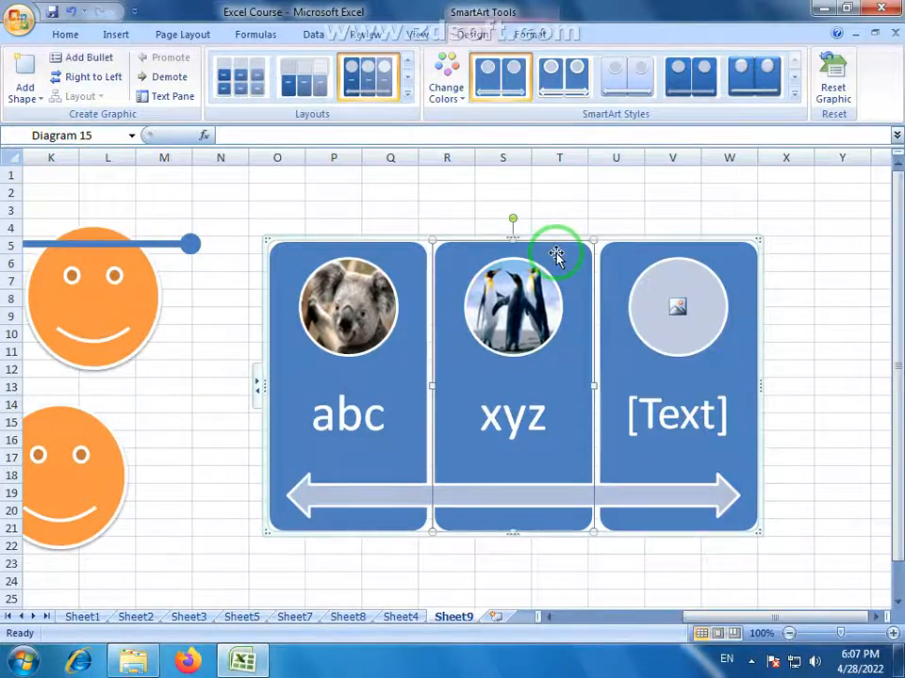
pyautogui.click(104, 81)
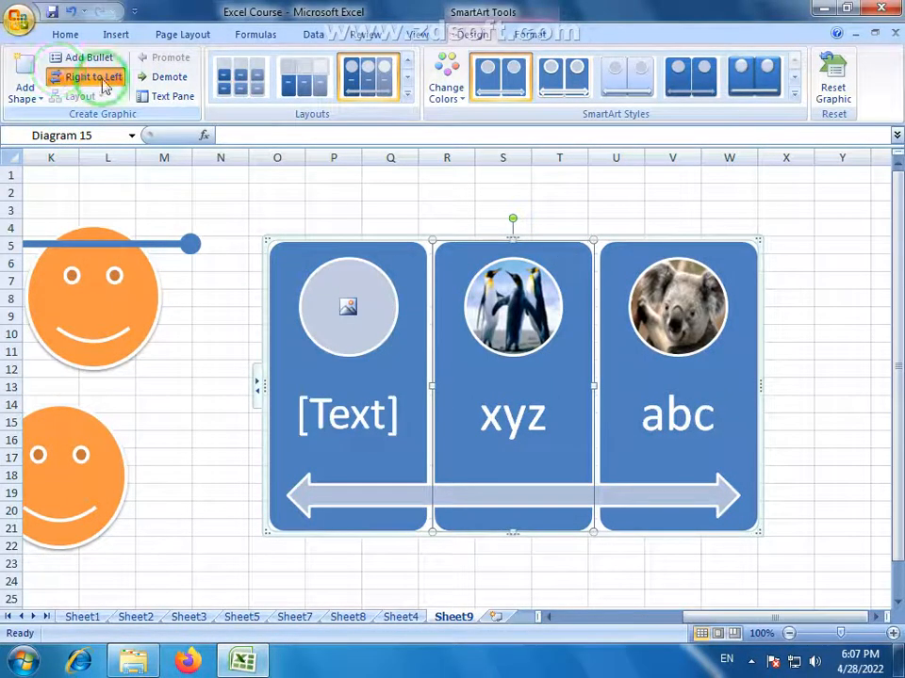
pyautogui.click(104, 81)
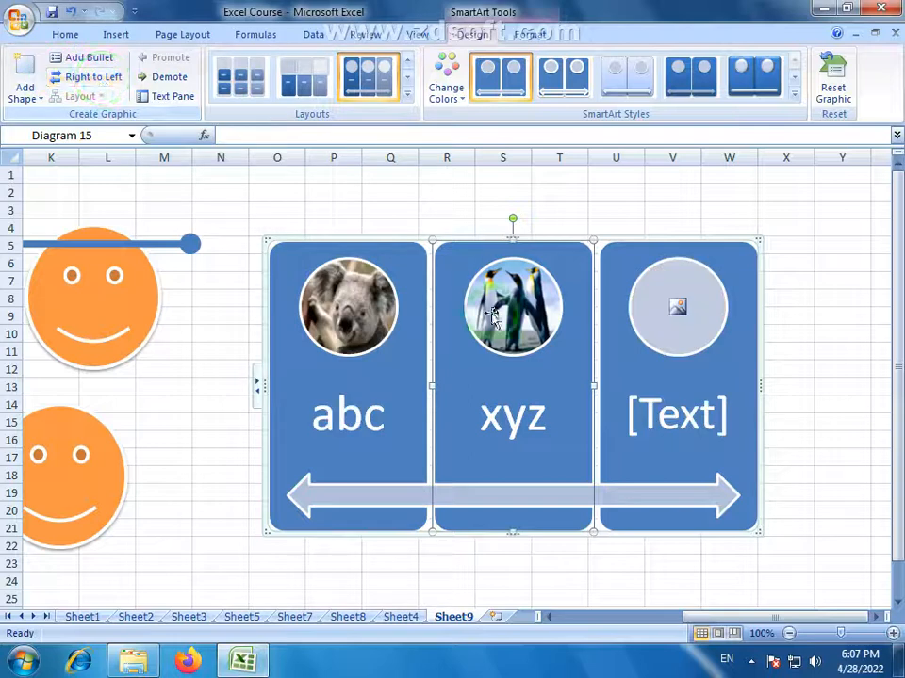
# Step: Add a bullet to the xyz shape and undo the addition
pyautogui.click(94, 58)
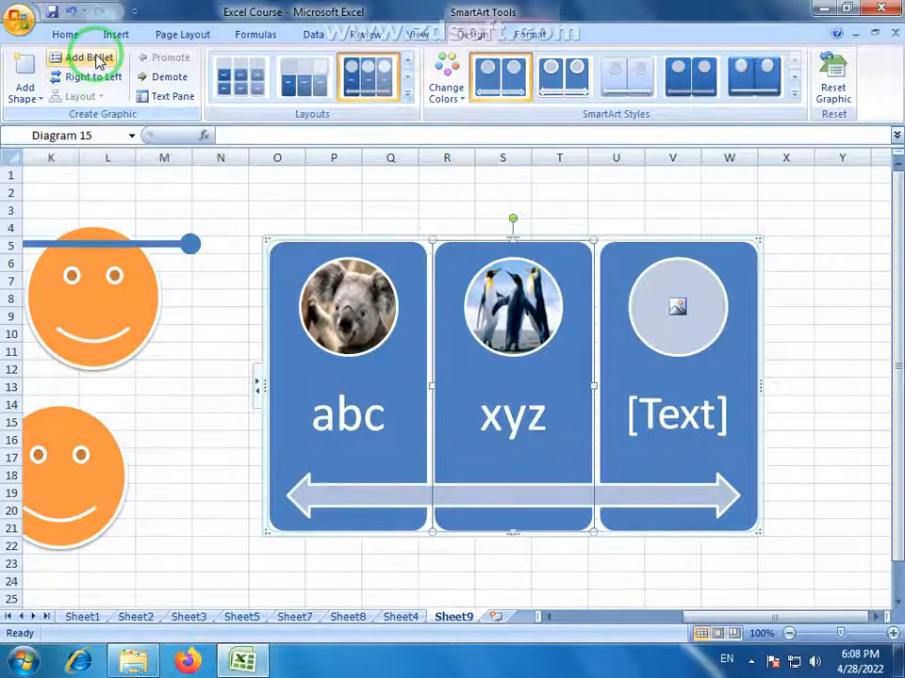
pyautogui.click(664, 432)
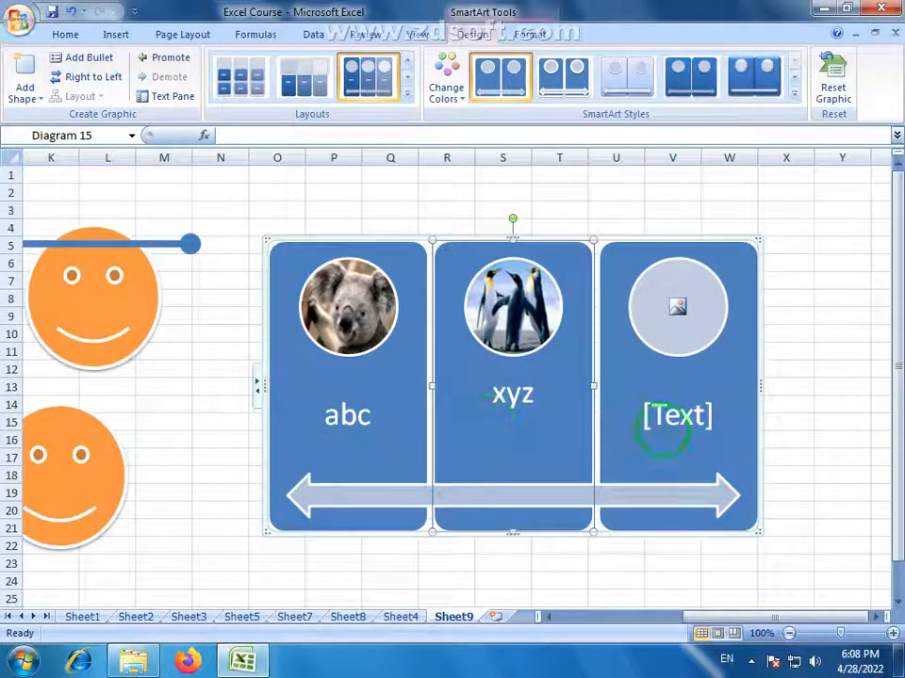
pyautogui.click(581, 538)
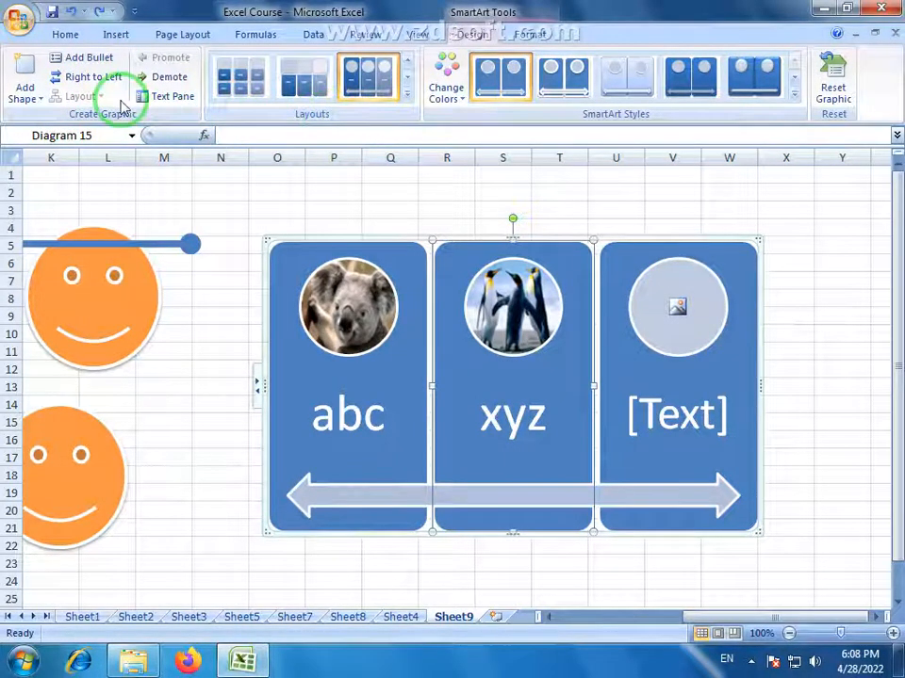
# Step: Show and hide the SmartArt text pane, and demote the xyz shape and undo the demotion
pyautogui.click(174, 100)
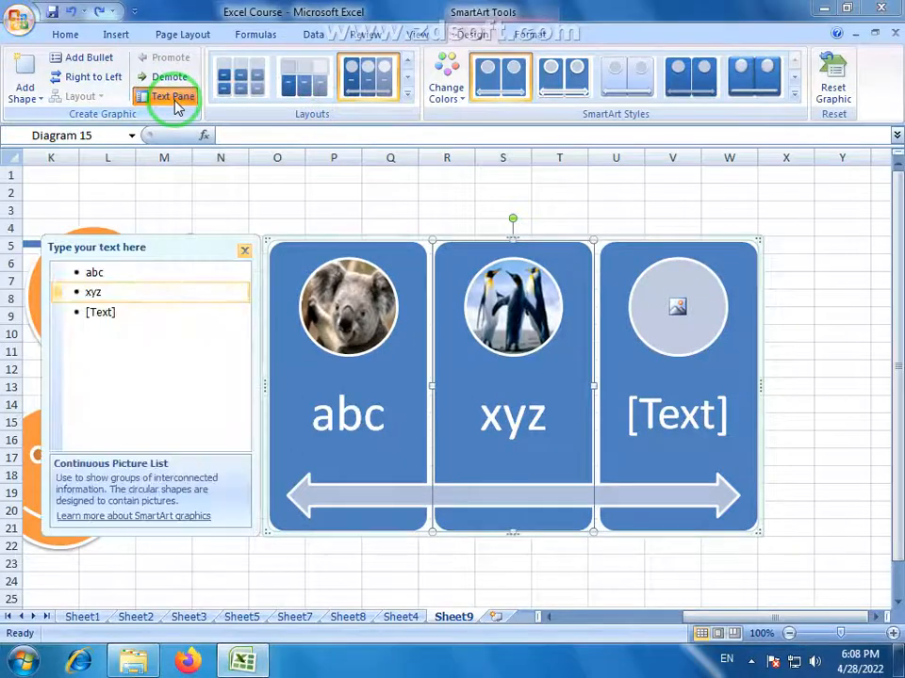
pyautogui.click(244, 250)
pyautogui.click(173, 83)
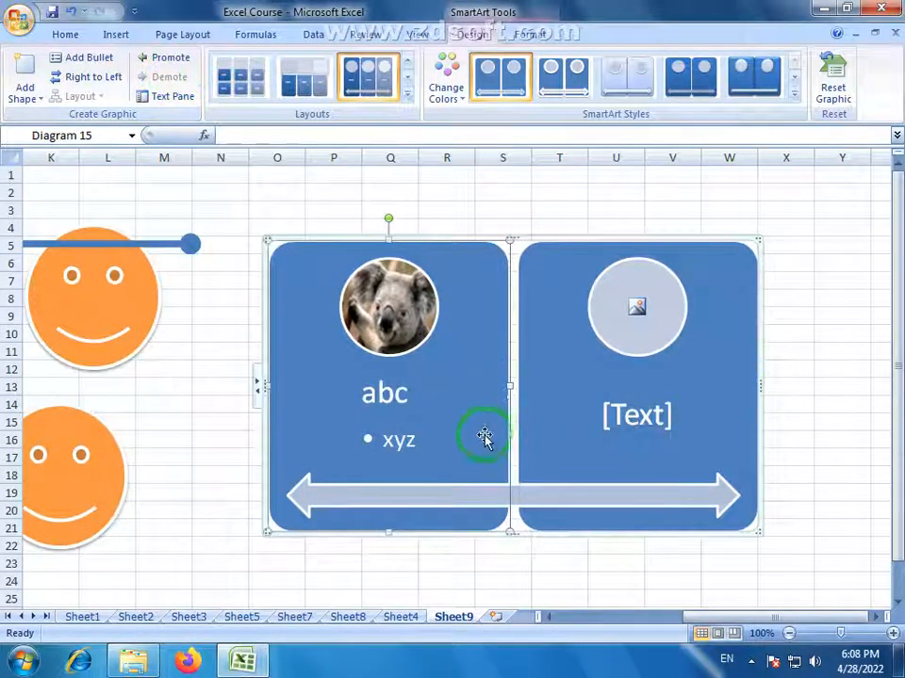
pyautogui.hotkey('ctrl', 'z')
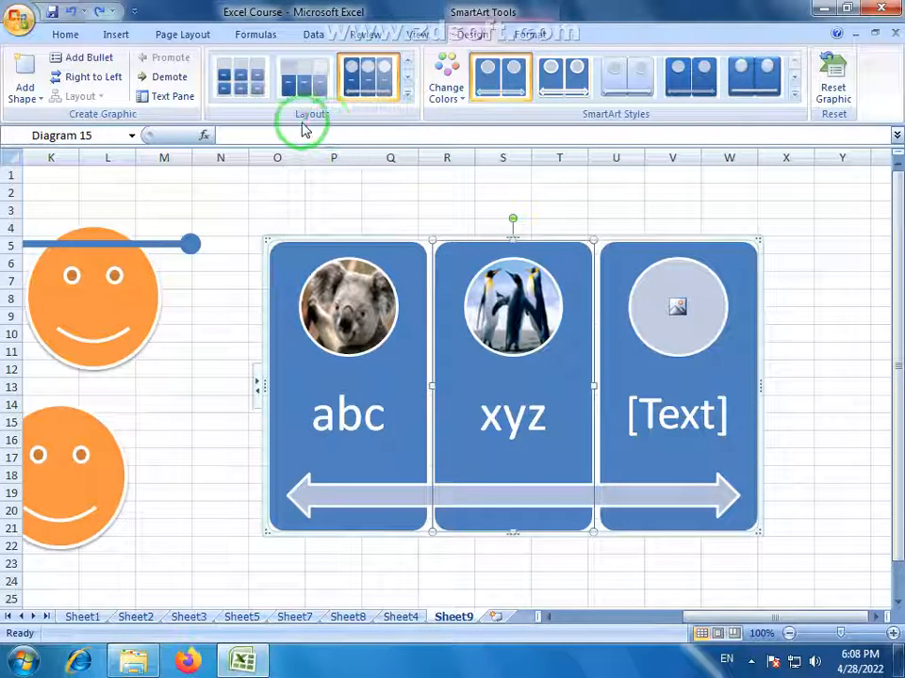
# Step: Examine the available SmartArt layouts and color variations without applying any of them
pyautogui.click(408, 98)
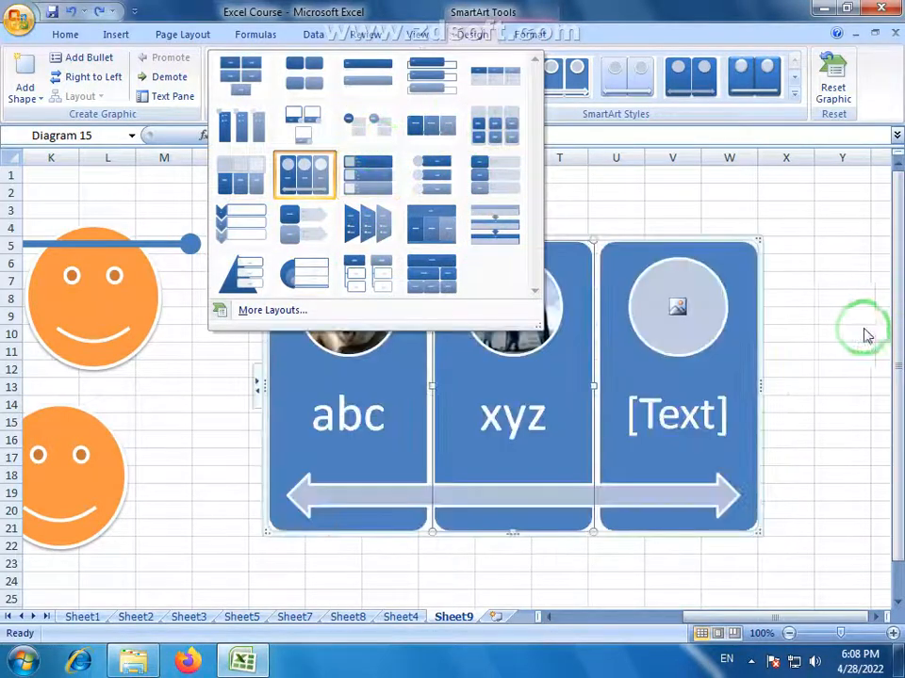
pyautogui.click(793, 311)
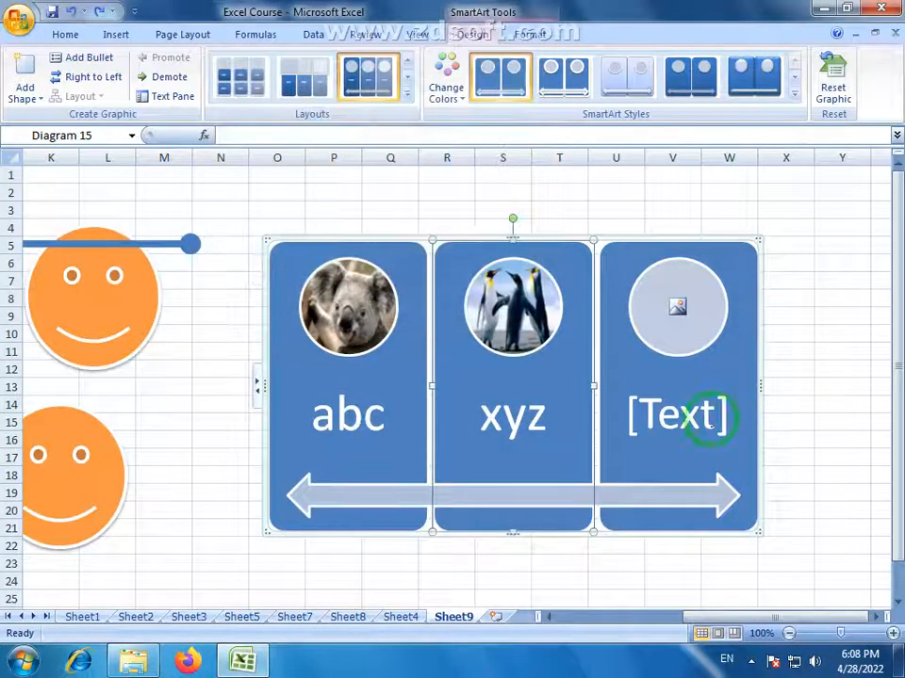
pyautogui.click(464, 107)
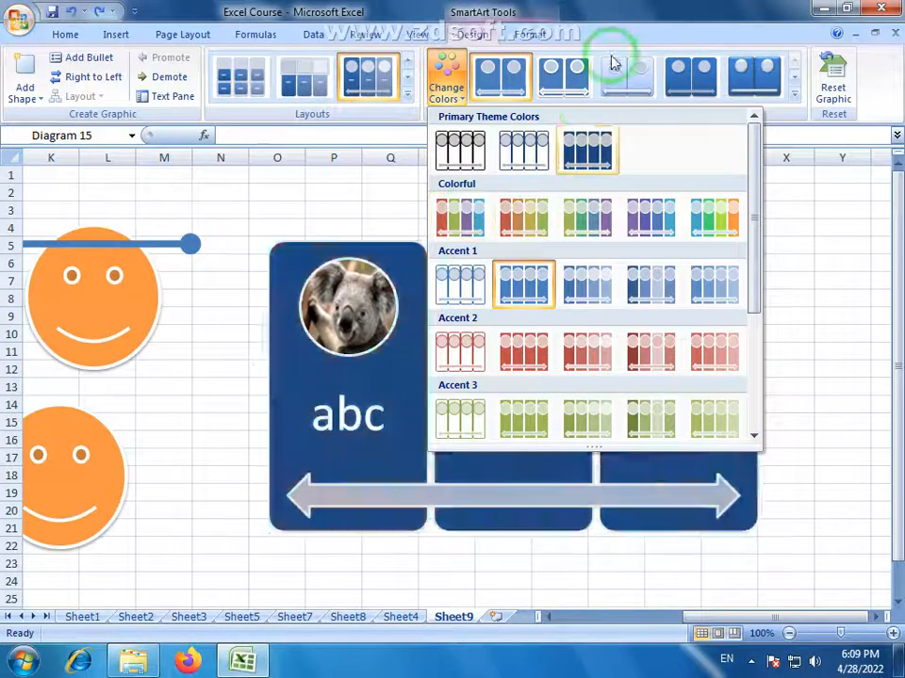
pyautogui.click(618, 10)
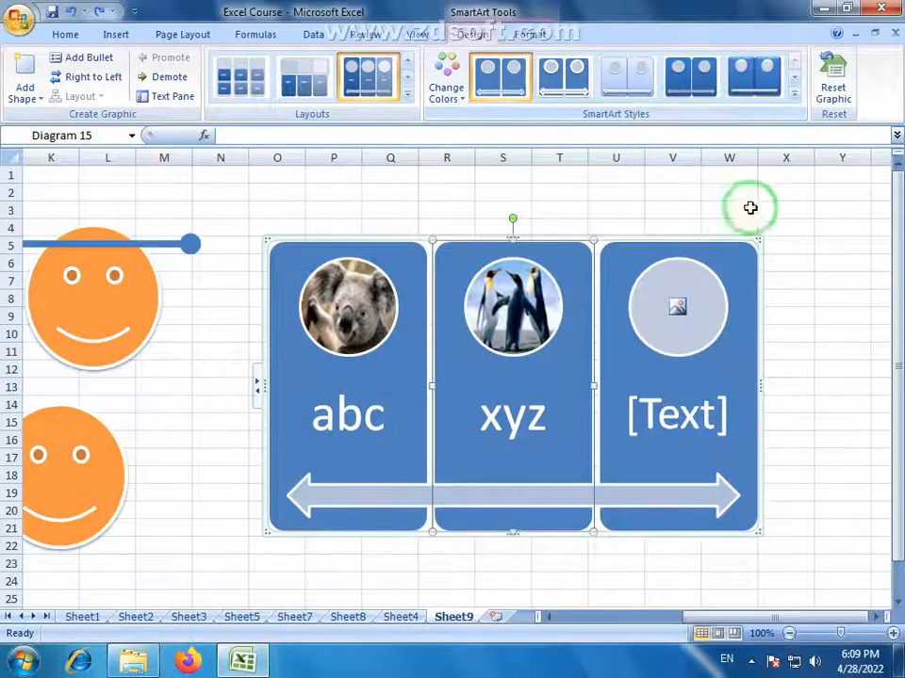
# Step: Reselect the SmartArt graphic and apply the fifth 3-D style, the one with tilted blocks, with the first Colorful color variation
pyautogui.click(816, 262)
pyautogui.click(568, 229)
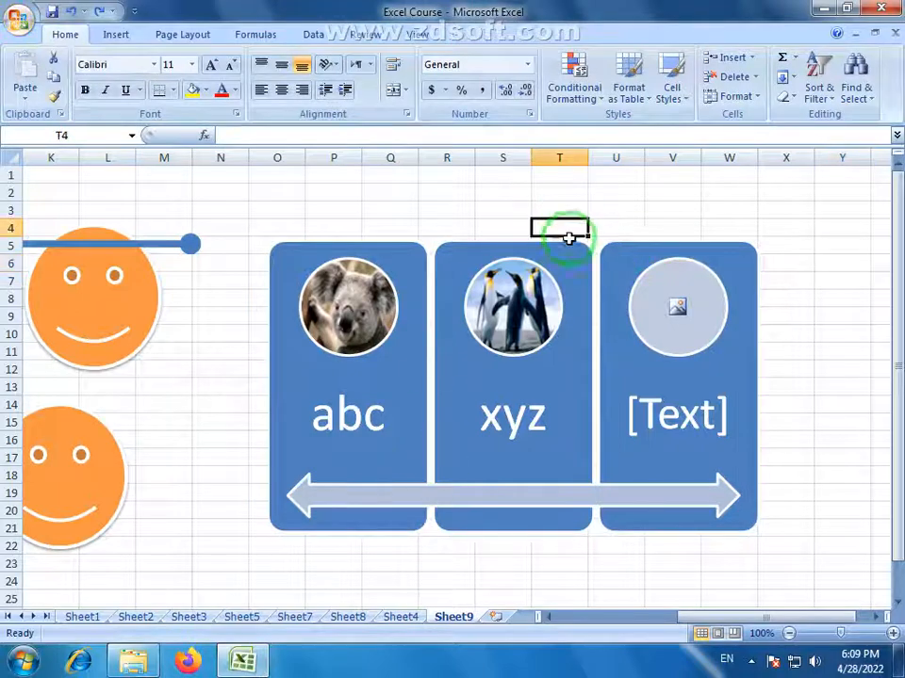
pyautogui.click(565, 243)
pyautogui.click(552, 225)
pyautogui.doubleClick(570, 237)
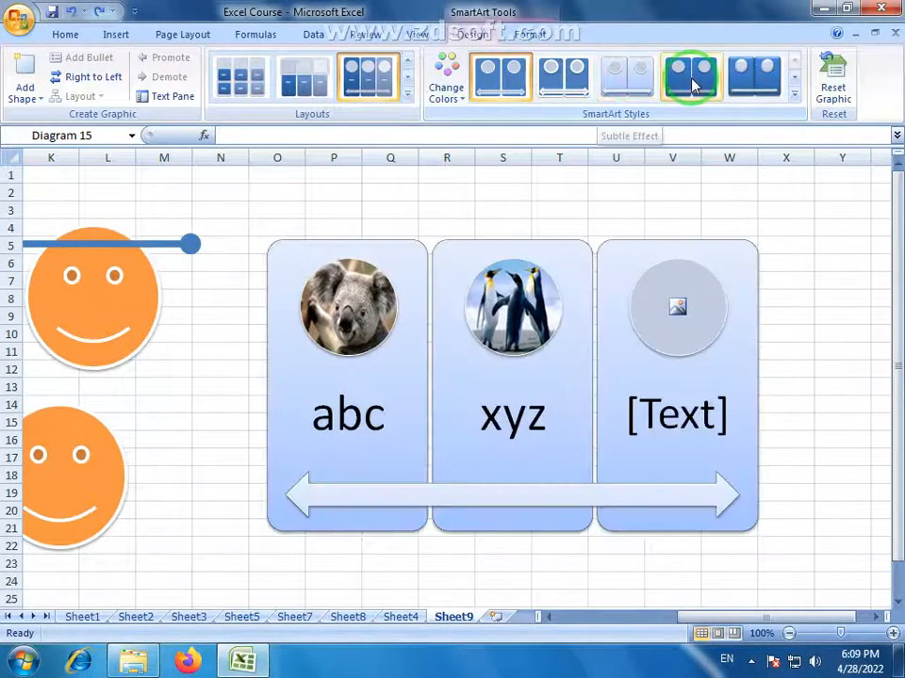
pyautogui.click(794, 98)
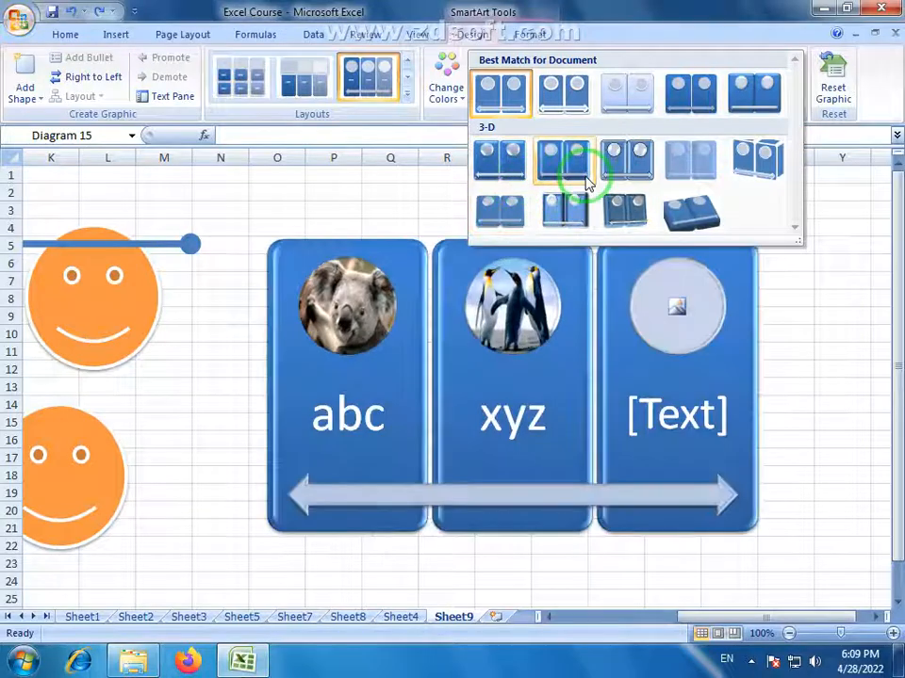
pyautogui.click(761, 168)
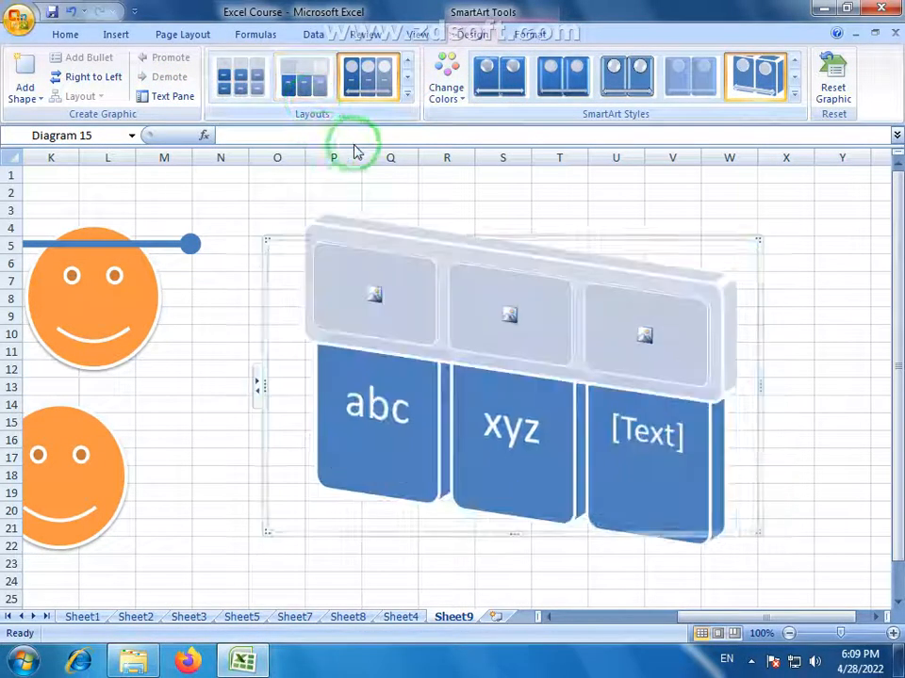
pyautogui.click(467, 103)
pyautogui.click(476, 202)
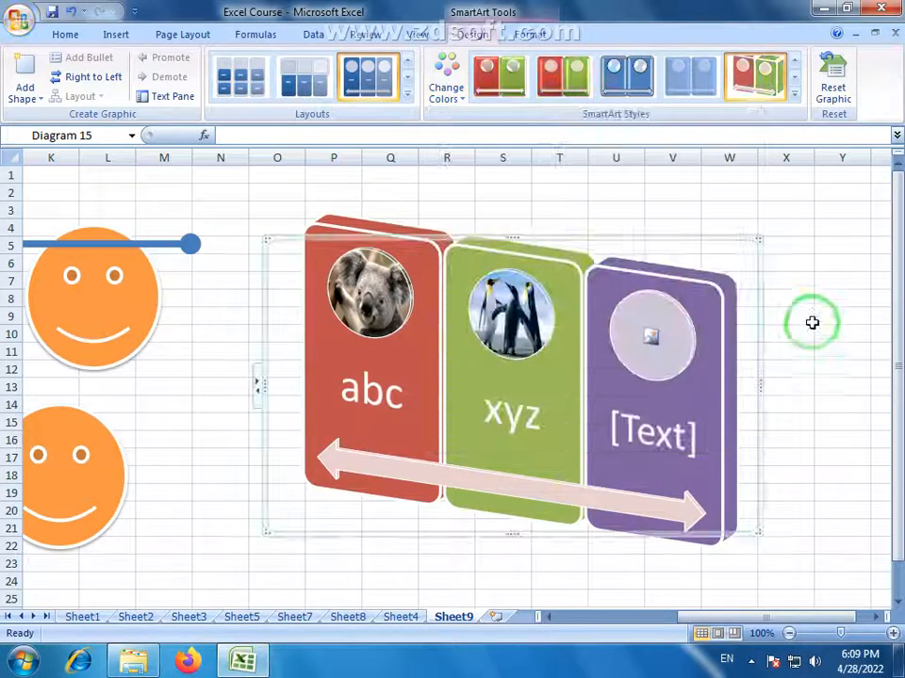
# Step: Reset the SmartArt graphic to discard all of its formatting changes
pyautogui.click(833, 92)
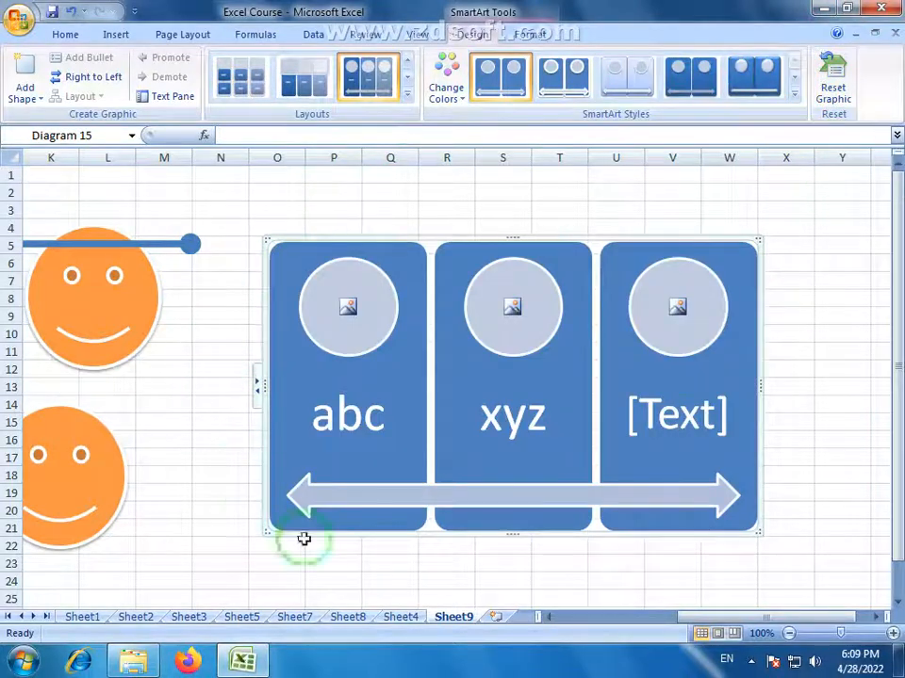